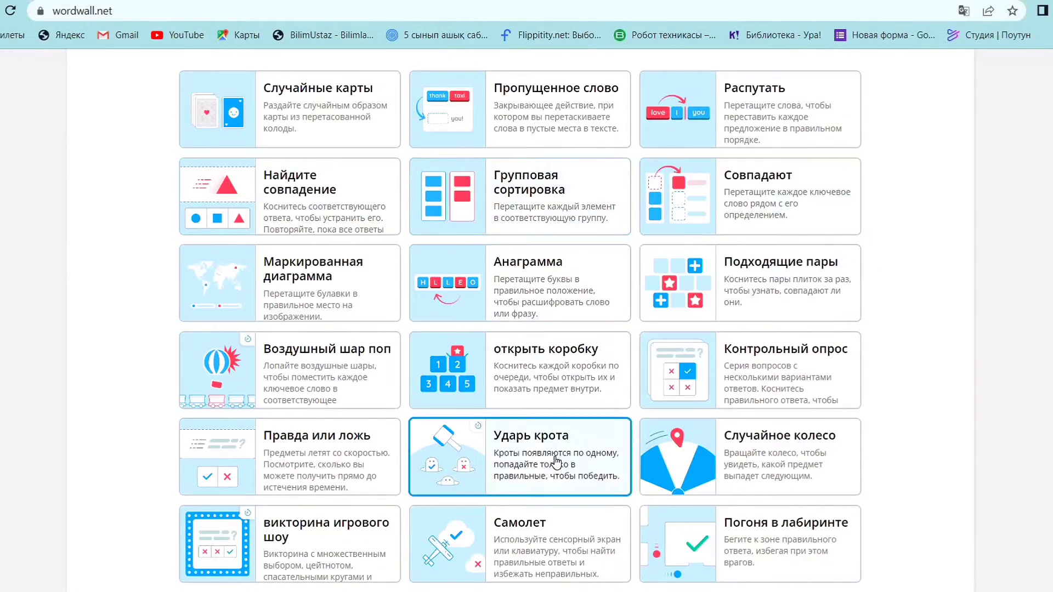
Create a new activity using the Group sort template.
scroll(557, 466, down, 1)
scroll(556, 466, up, 1)
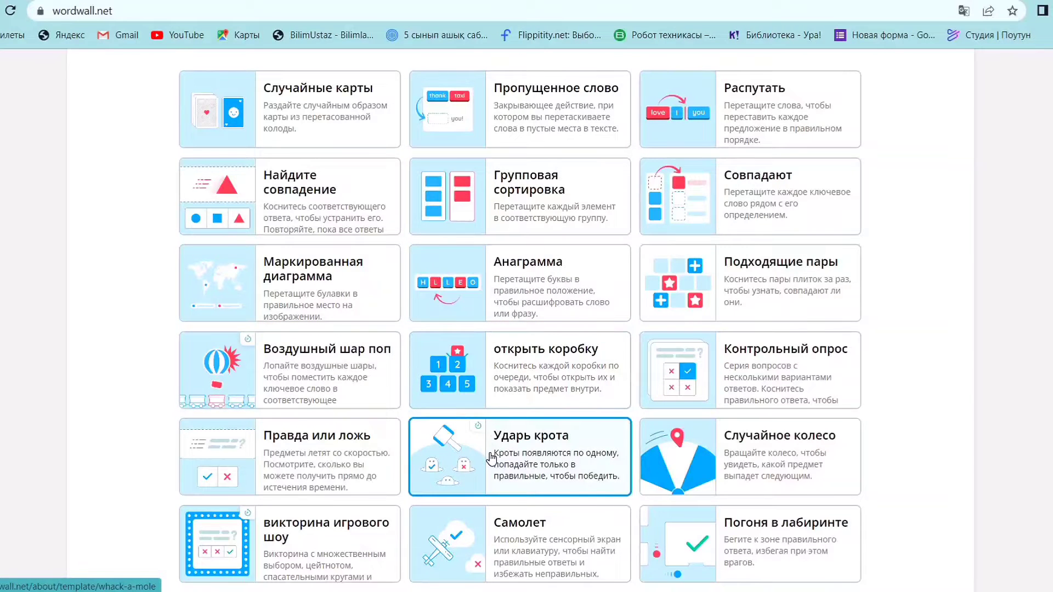
scroll(492, 458, up, 12)
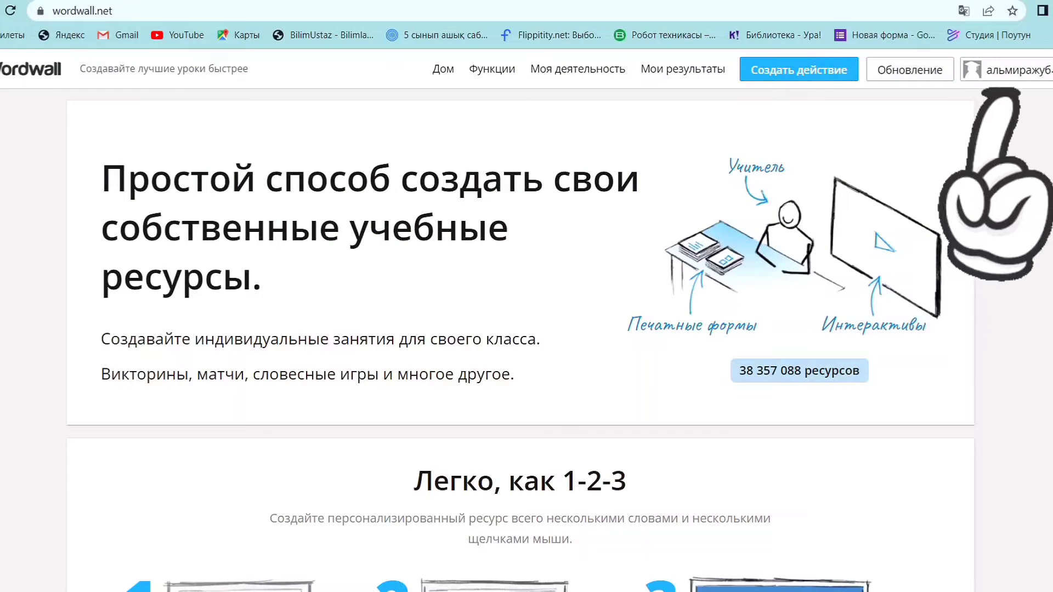
click(1049, 72)
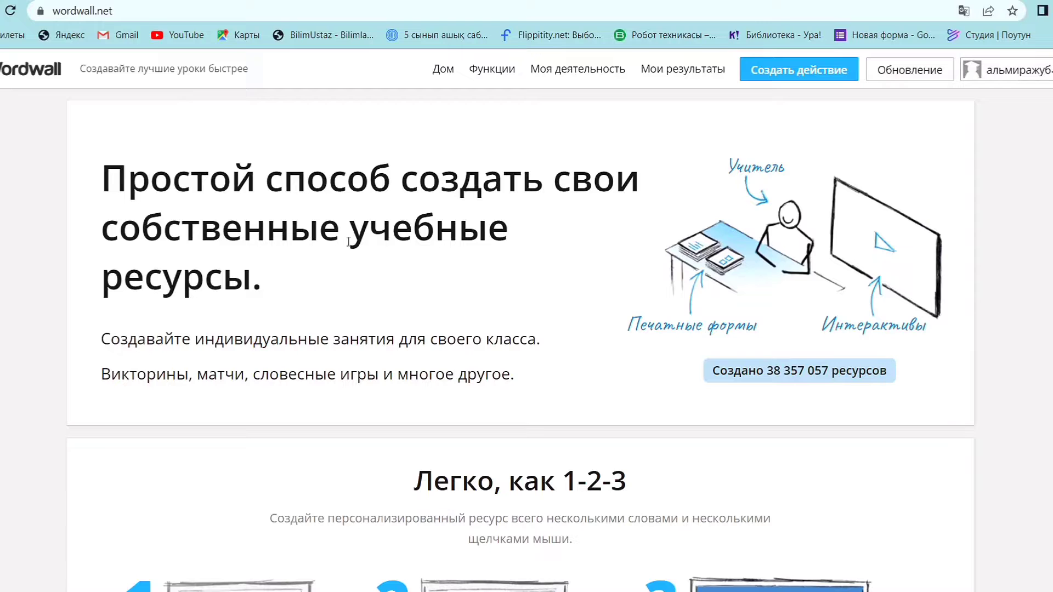
click(787, 71)
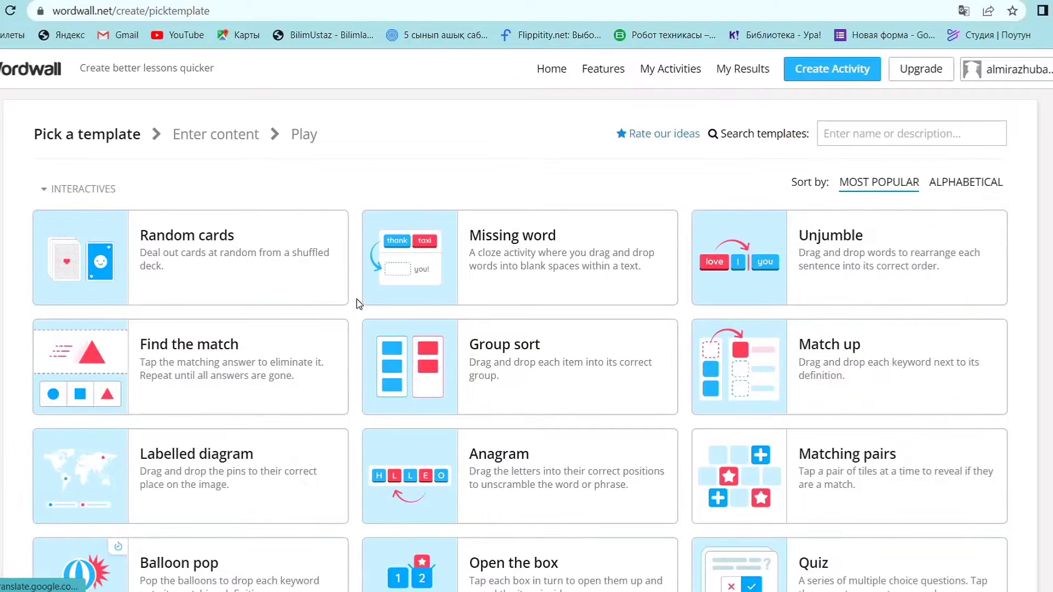
scroll(359, 304, down, 1)
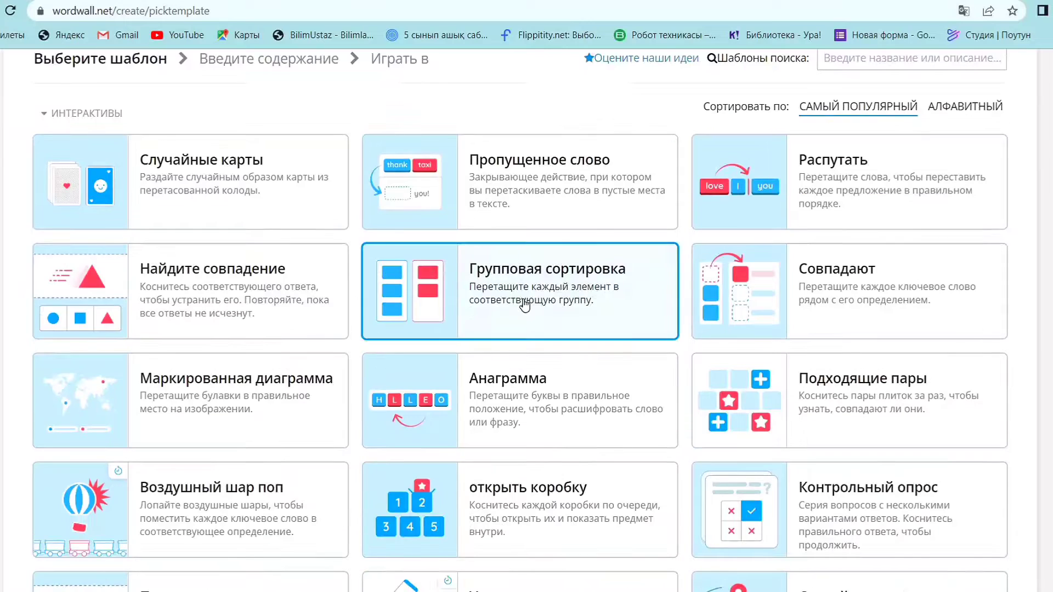
click(523, 302)
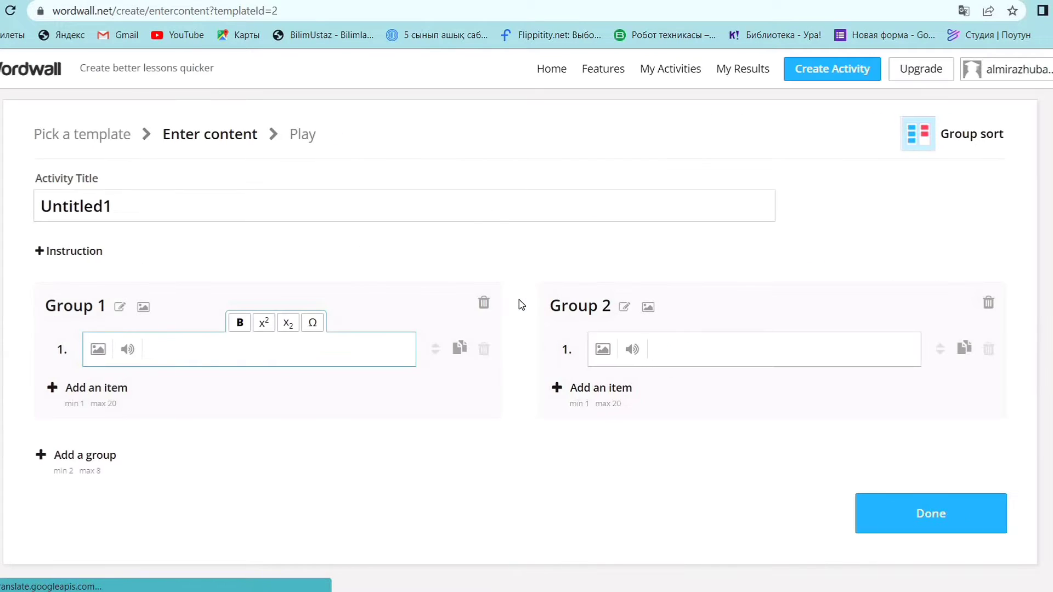
Set the activity title to "Компьютер құрылғылары".
click(351, 207)
text(К)
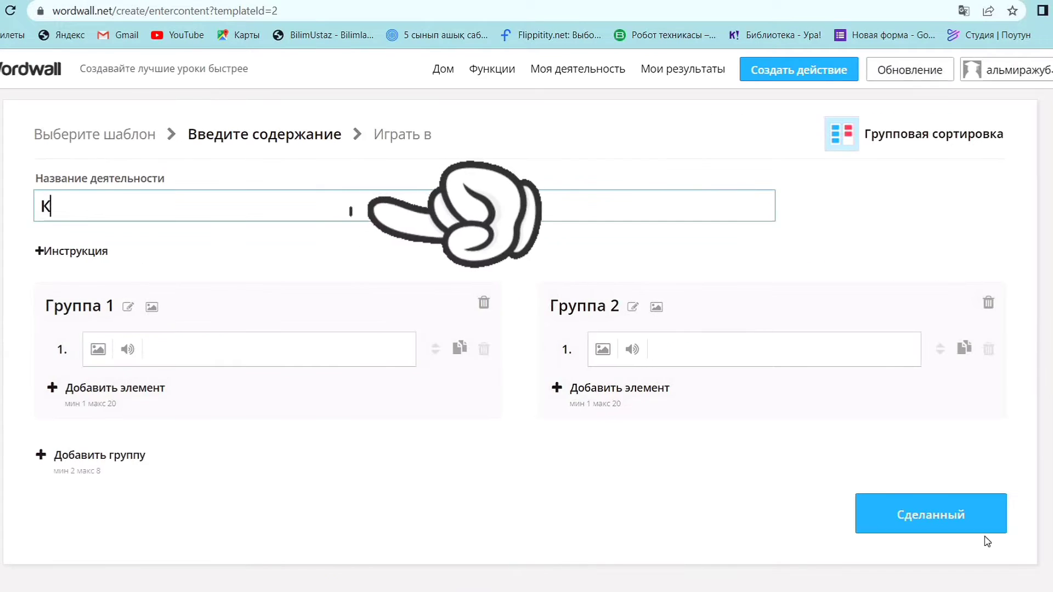
text(омпьютер құрылғылары)
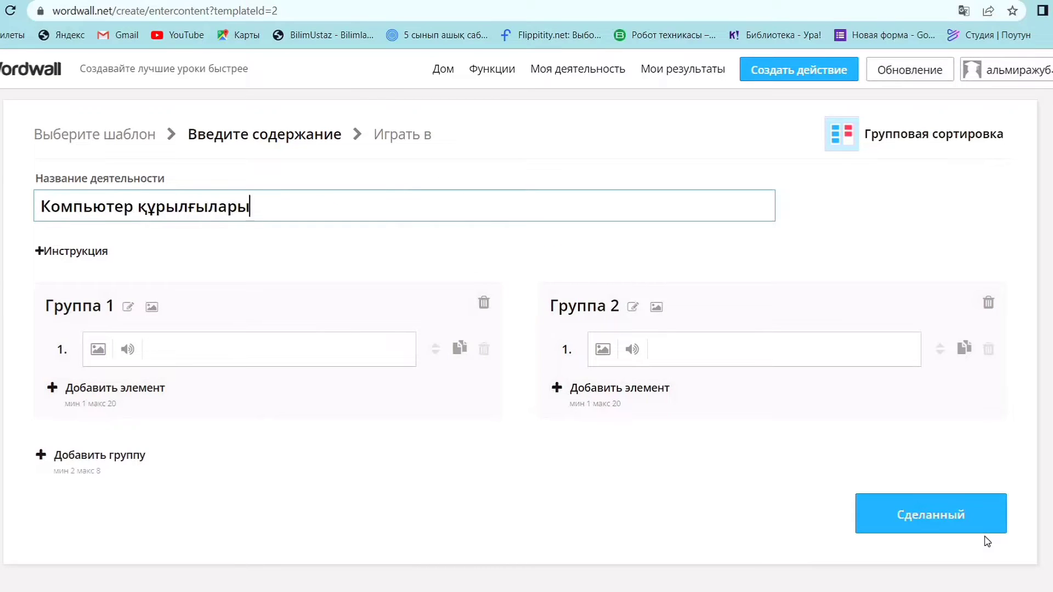
Rename the first group as "Монитор".
click(126, 317)
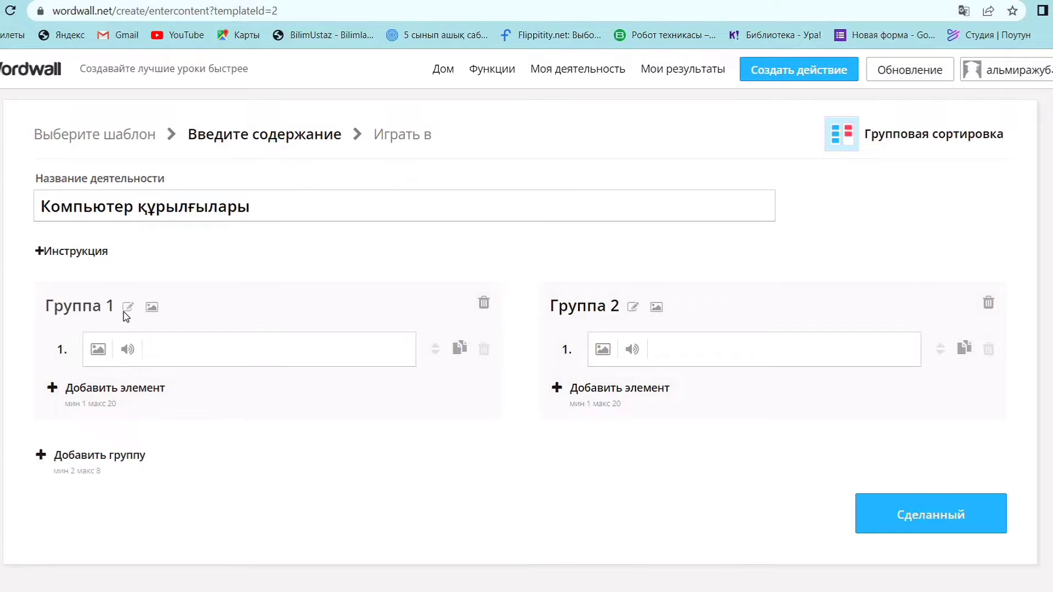
click(125, 310)
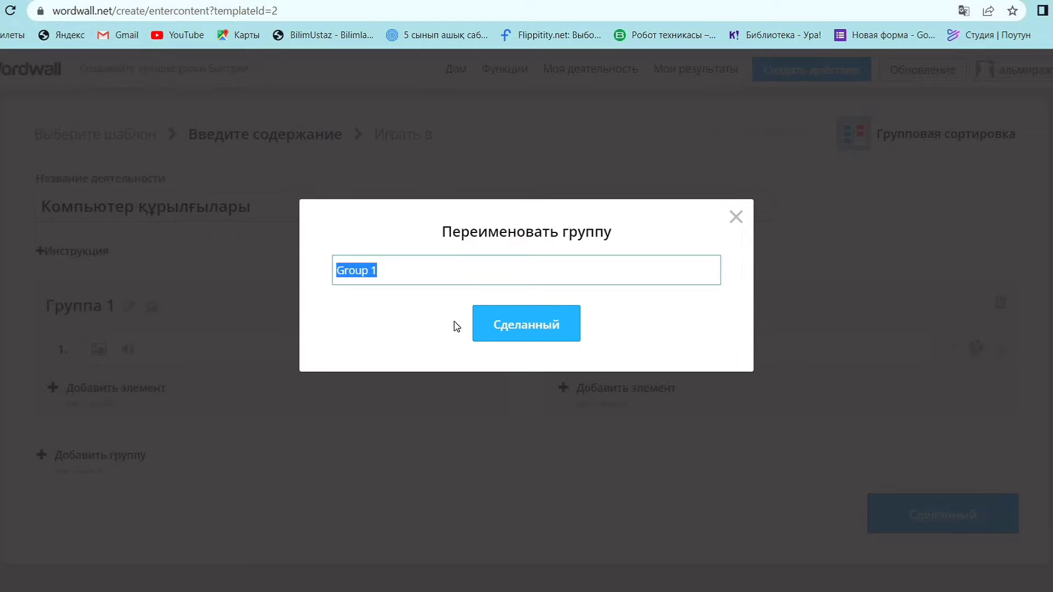
text(Монитор)
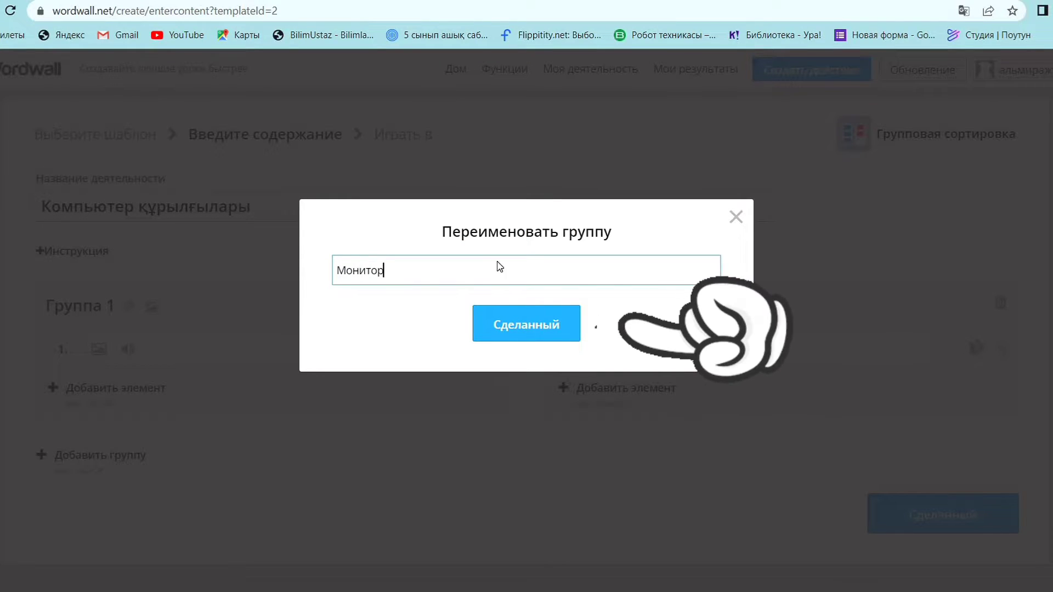
click(528, 329)
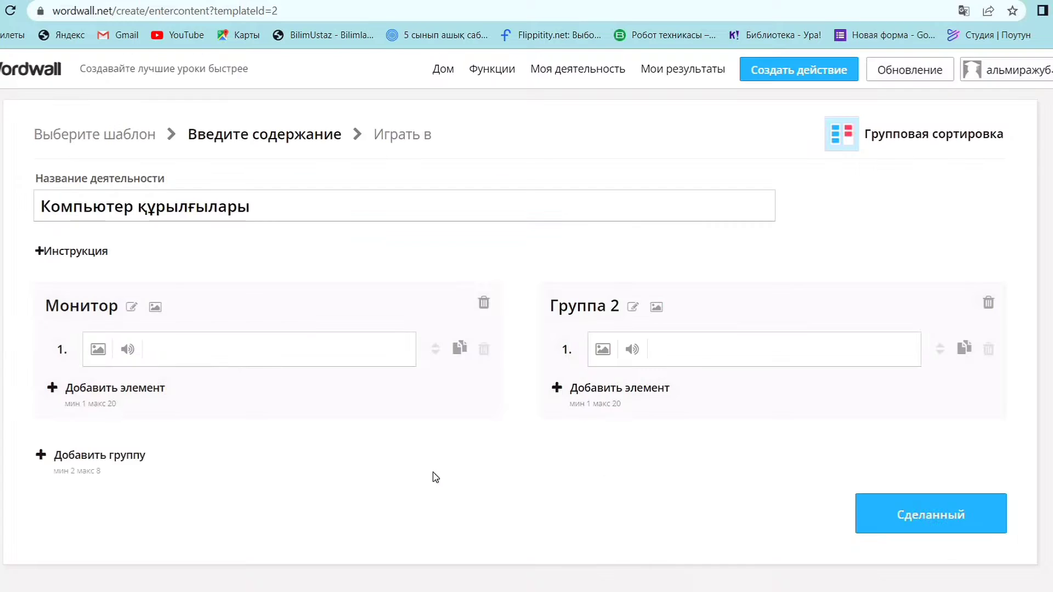
Search images for "монитор" and insert the black 388 × 427 monitor picture into the first item of the Монитор group.
click(98, 349)
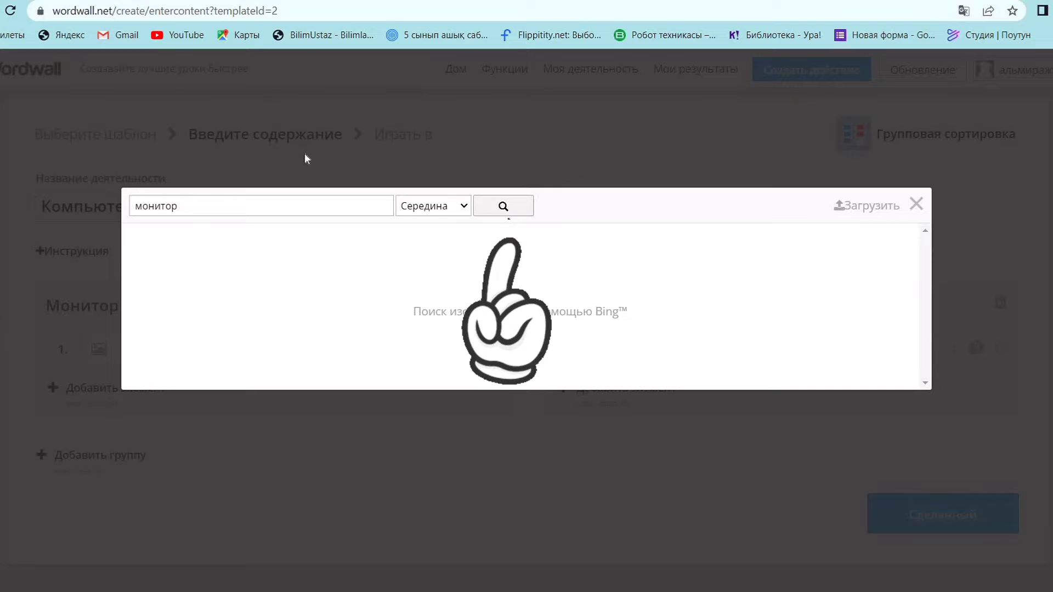
click(506, 212)
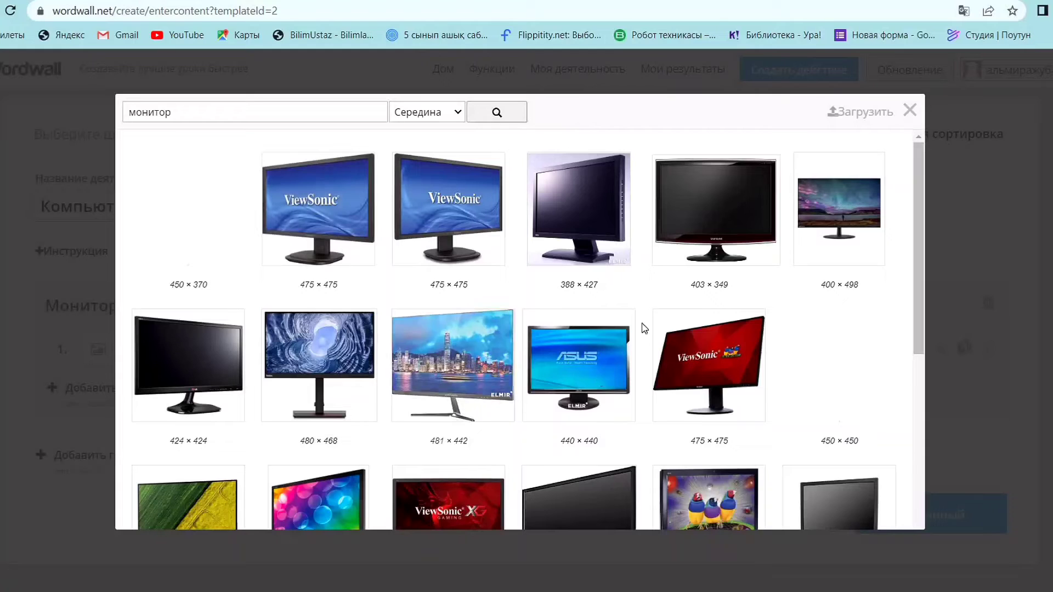
click(577, 221)
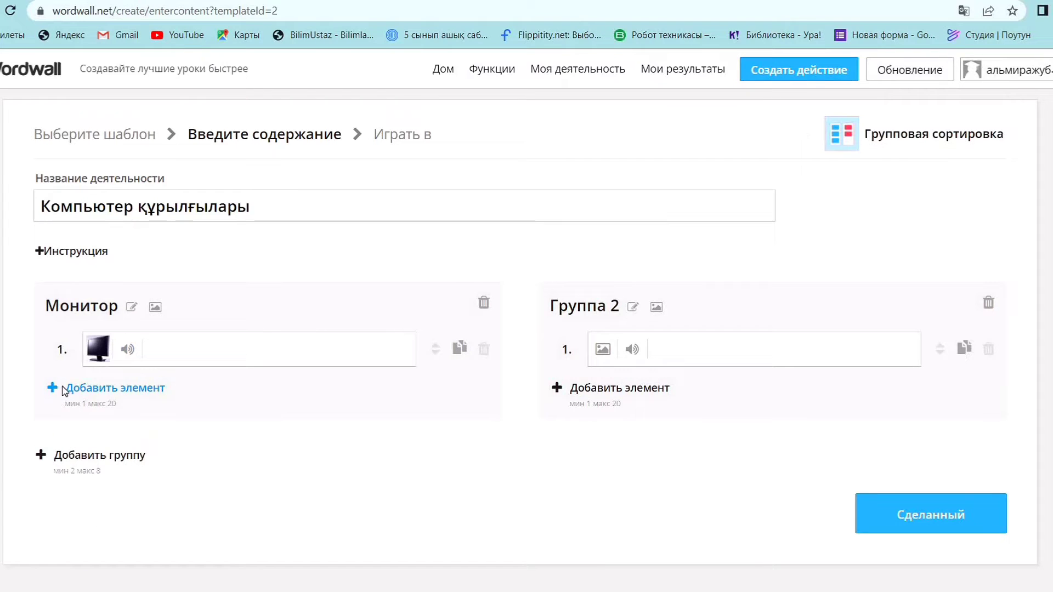
Add three more items to the Монитор group, each with a different monitor picture from an image search for "монитор".
click(98, 388)
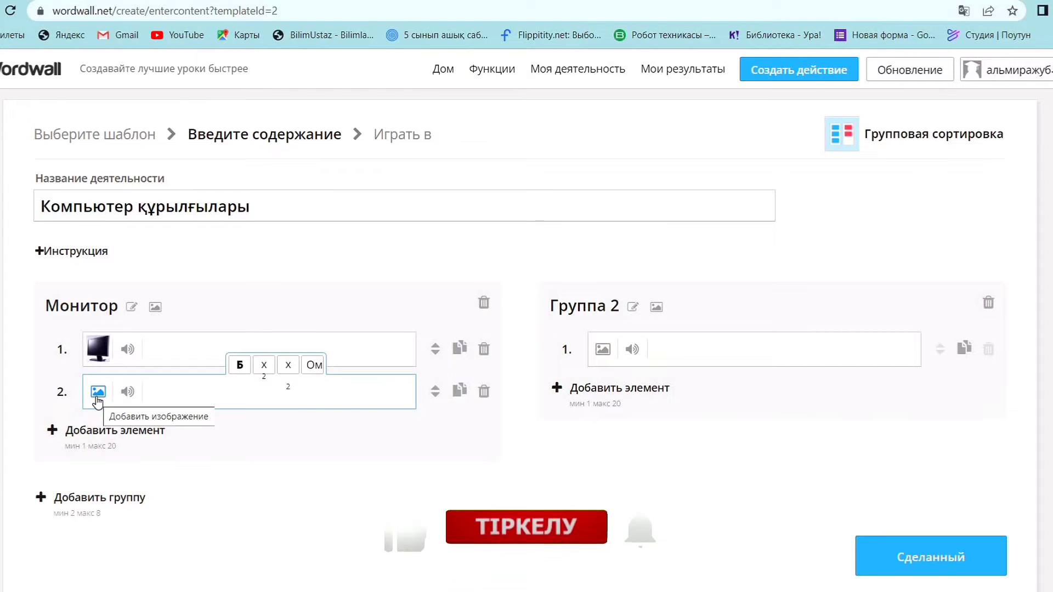
click(97, 393)
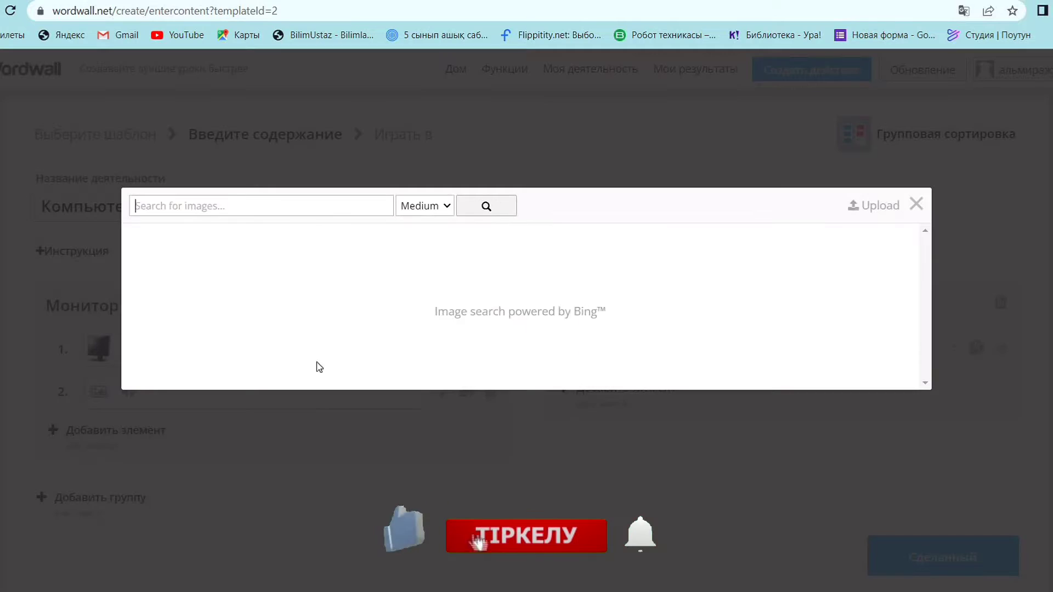
click(242, 210)
click(230, 242)
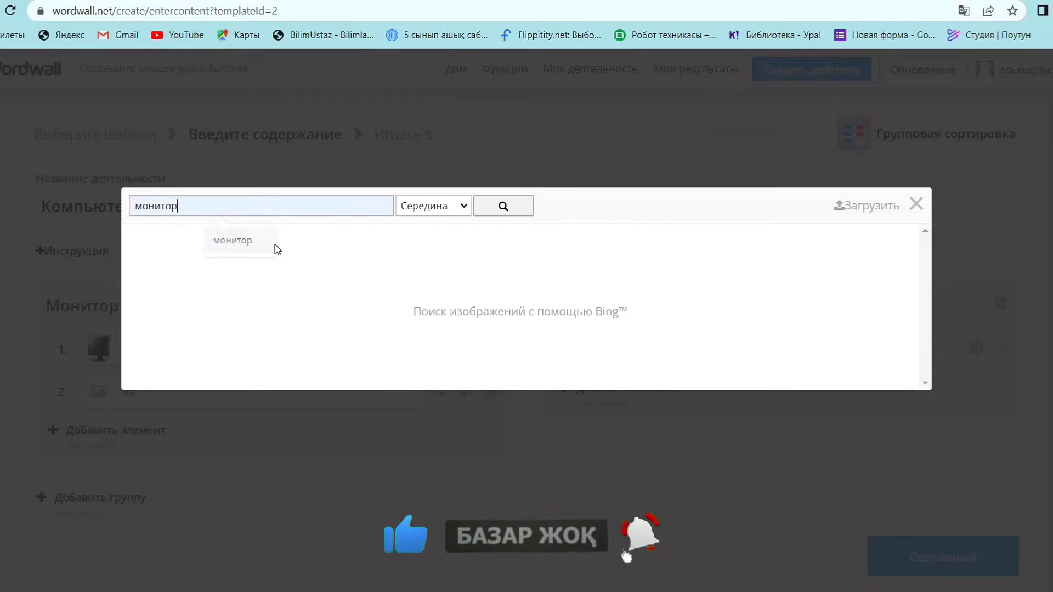
click(502, 205)
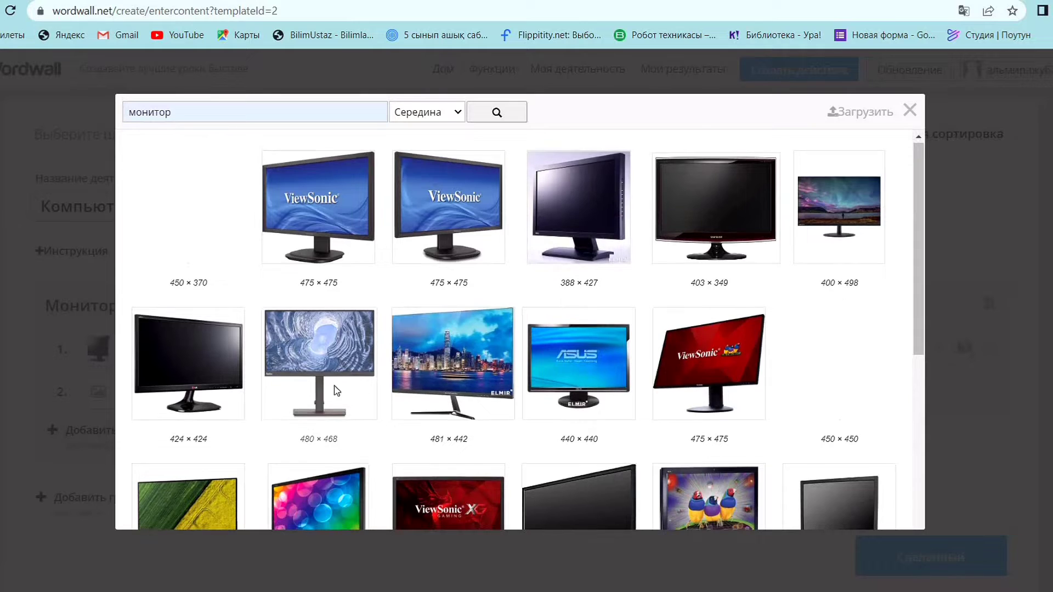
scroll(337, 391, down, 4)
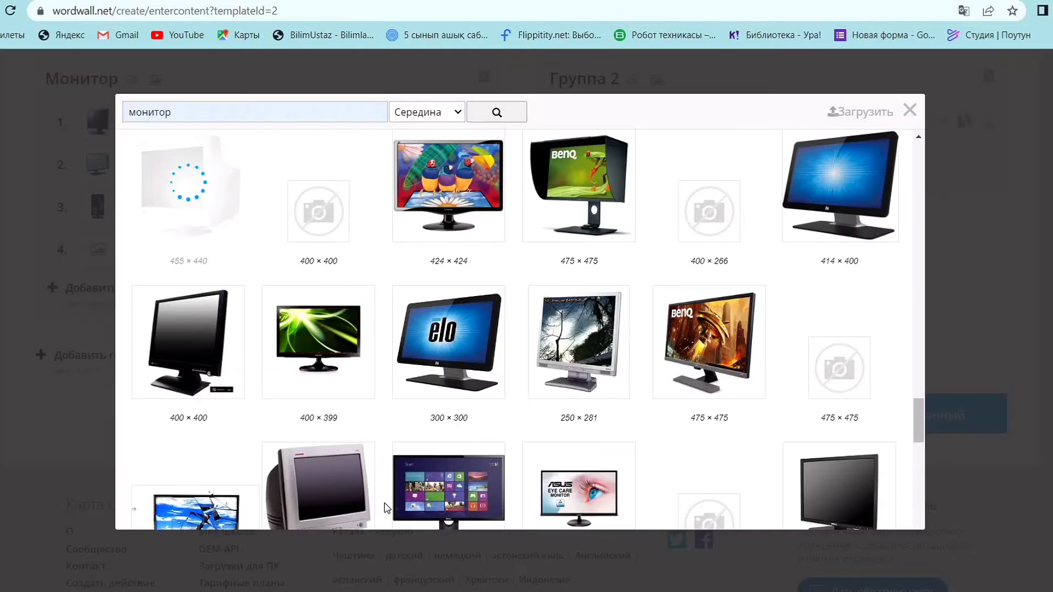
click(384, 503)
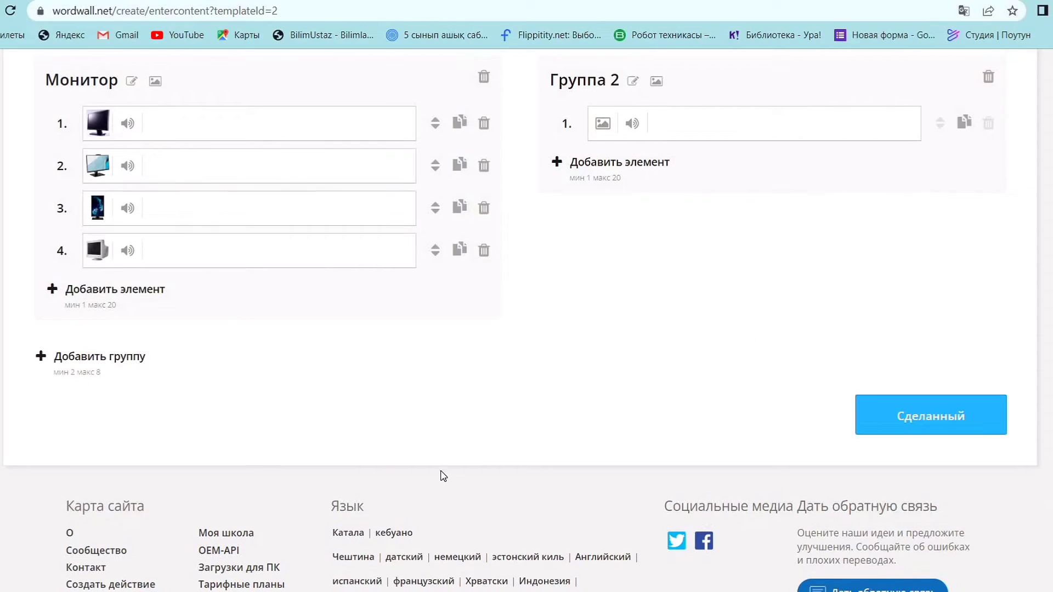
Rename the second group as "Пернетақта".
scroll(399, 102, up, 1)
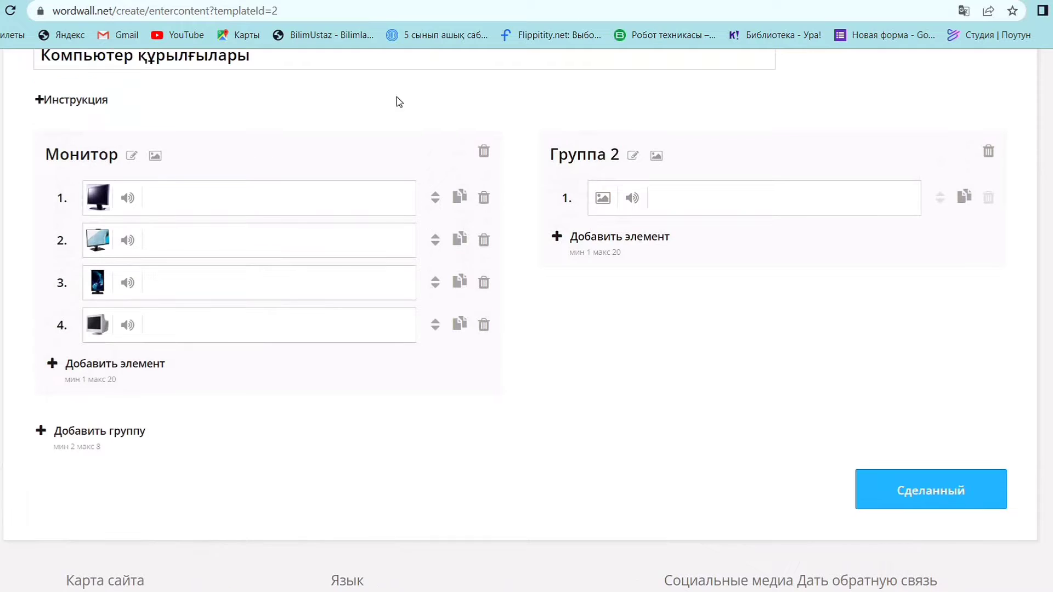
click(635, 157)
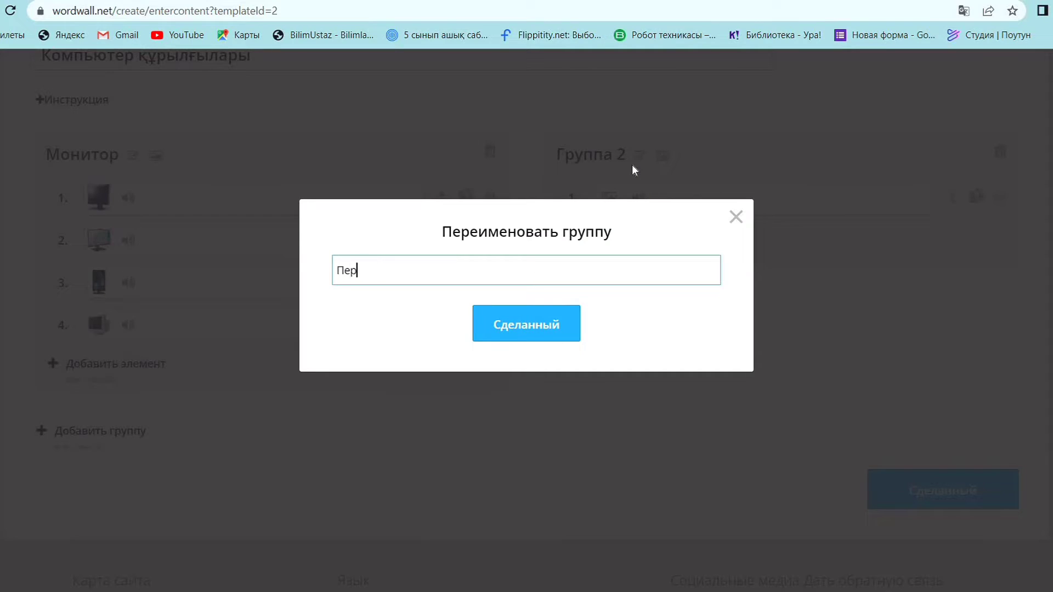
text(Пернетакта)
click(559, 326)
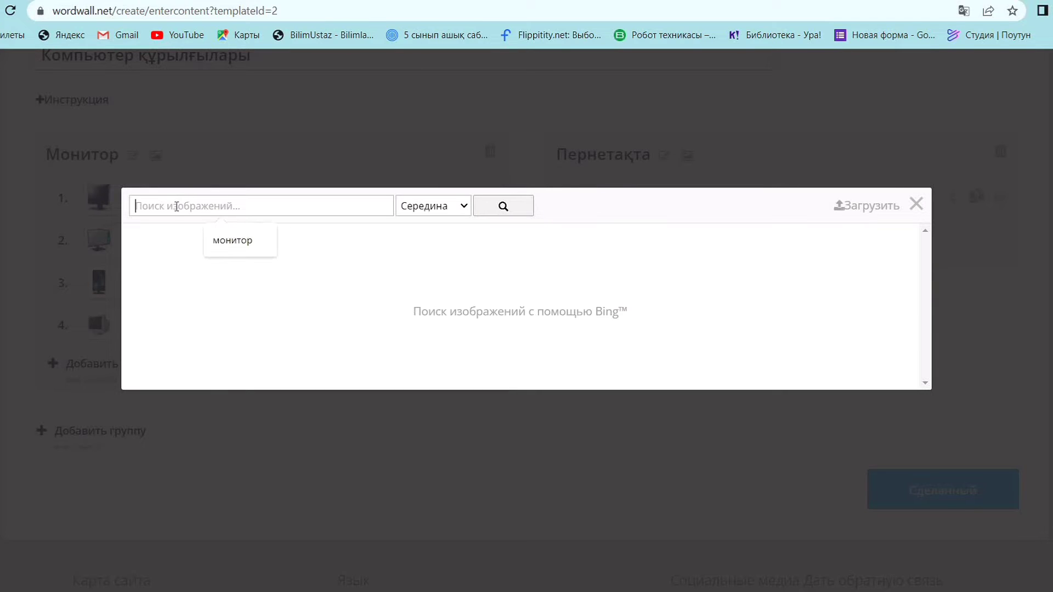
Fill the Пернетақта group with four items showing different keyboard pictures found through the image search.
text(клавита)
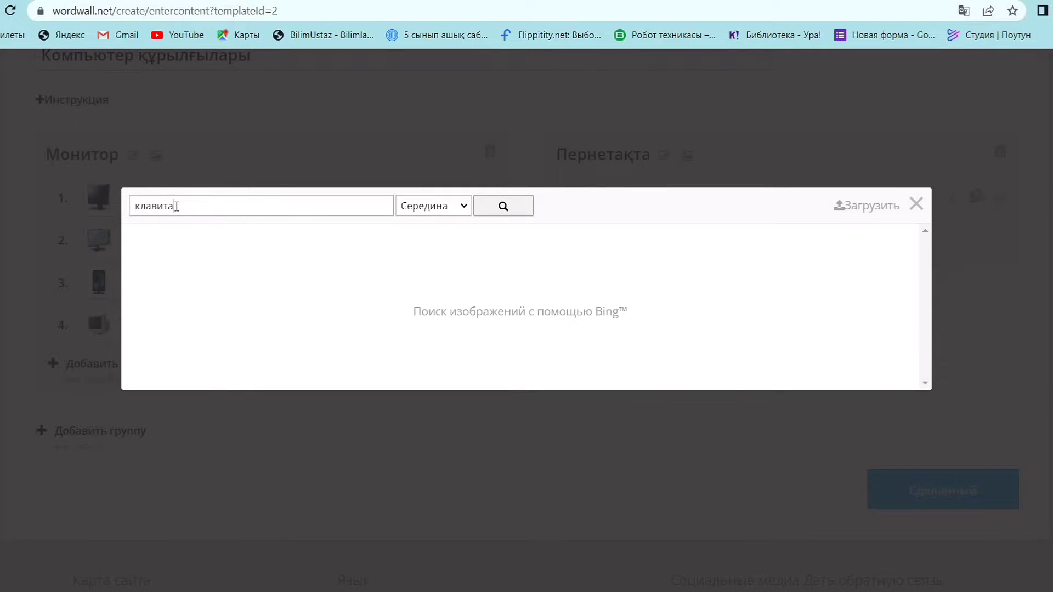
text(ру)
key(Return)
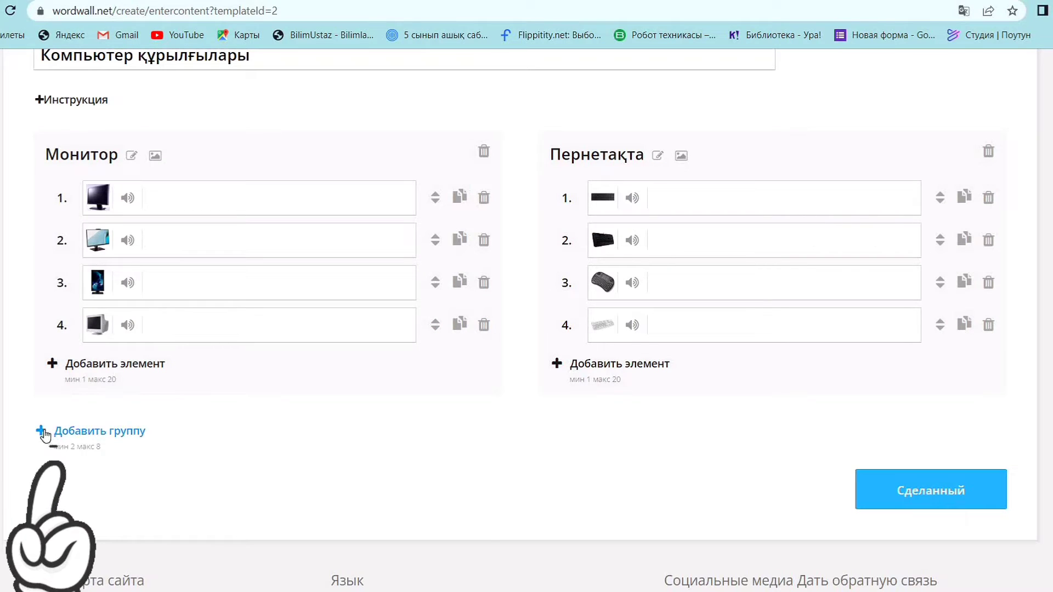
Add a third group named "Тінтуір" and fill it with four mouse pictures from an image search for "мышка".
click(112, 432)
click(130, 441)
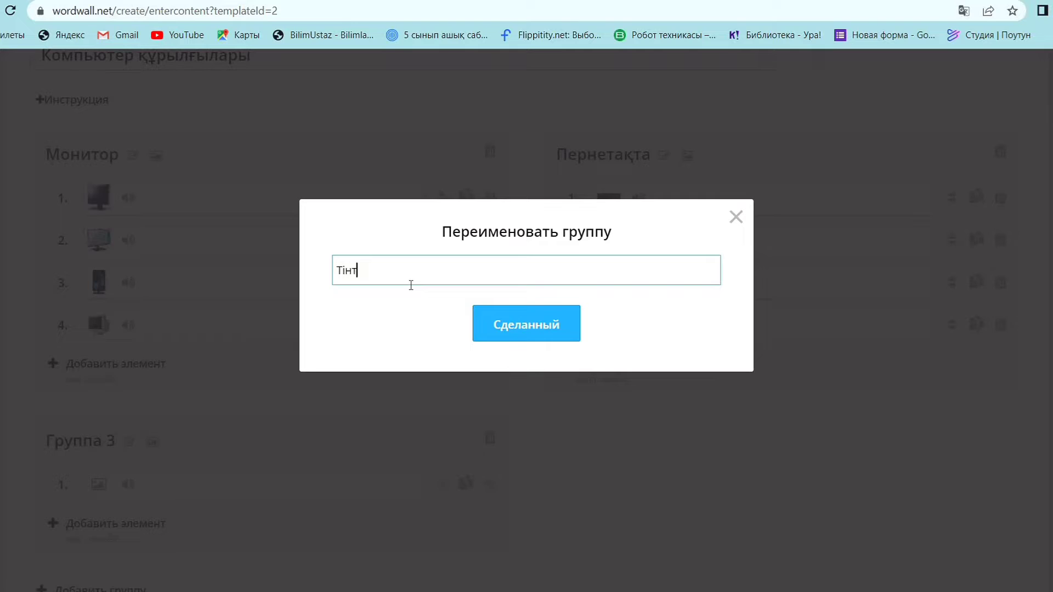
text(Тінтуір)
click(499, 324)
text(мышка)
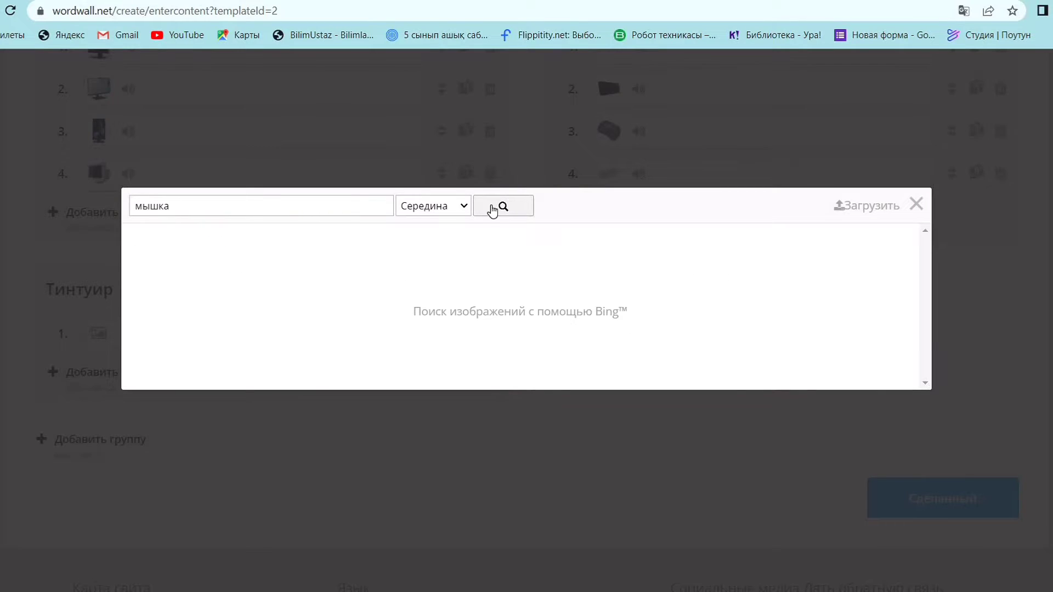
click(493, 211)
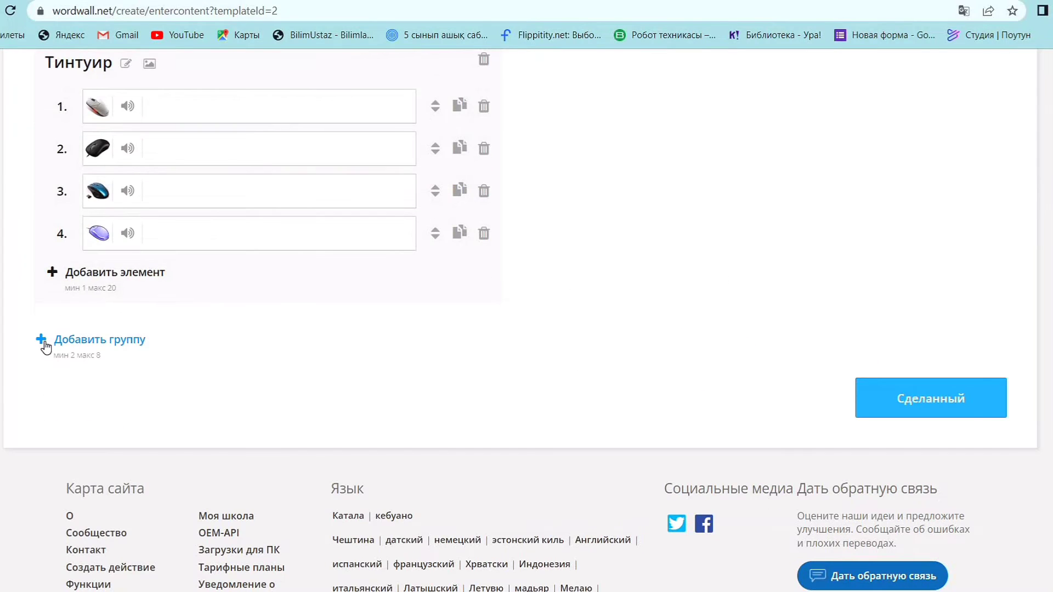
Add a fourth group named "Принтер" and fill it with four printer pictures from an image search for "принтер".
click(44, 344)
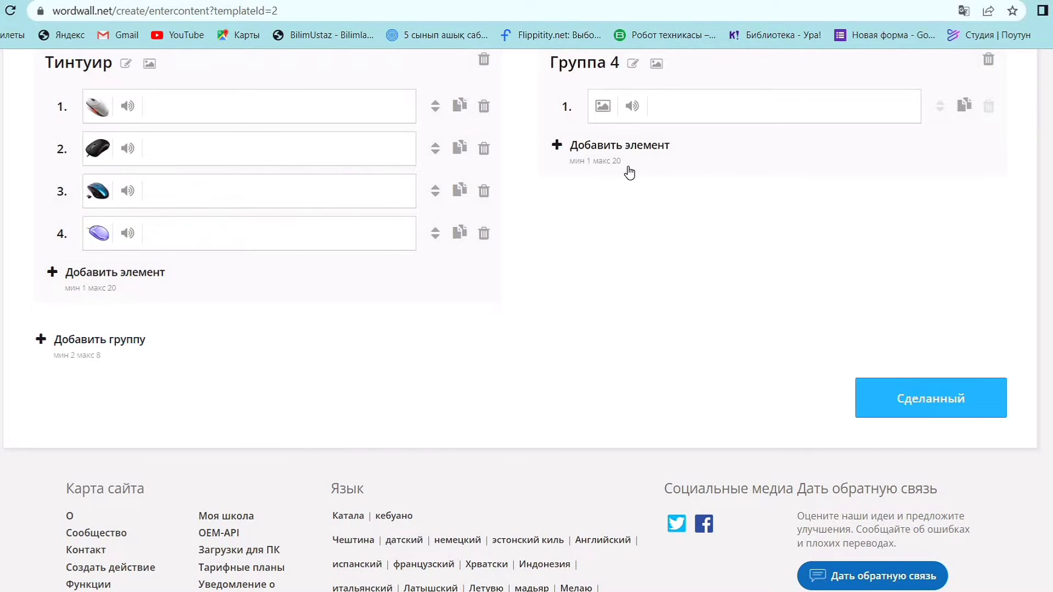
scroll(630, 172, up, 3)
click(632, 215)
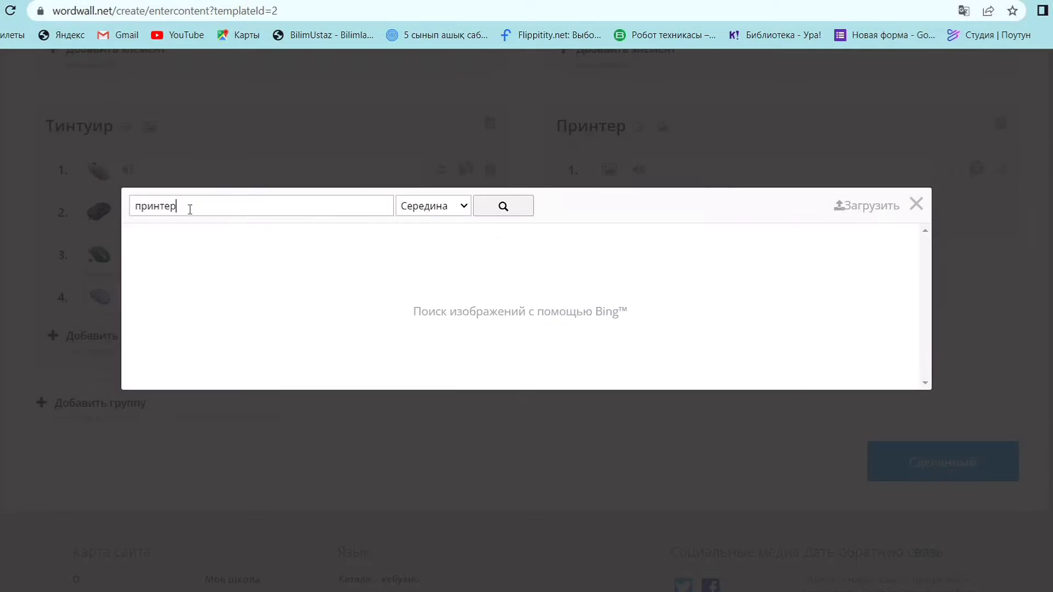
click(484, 219)
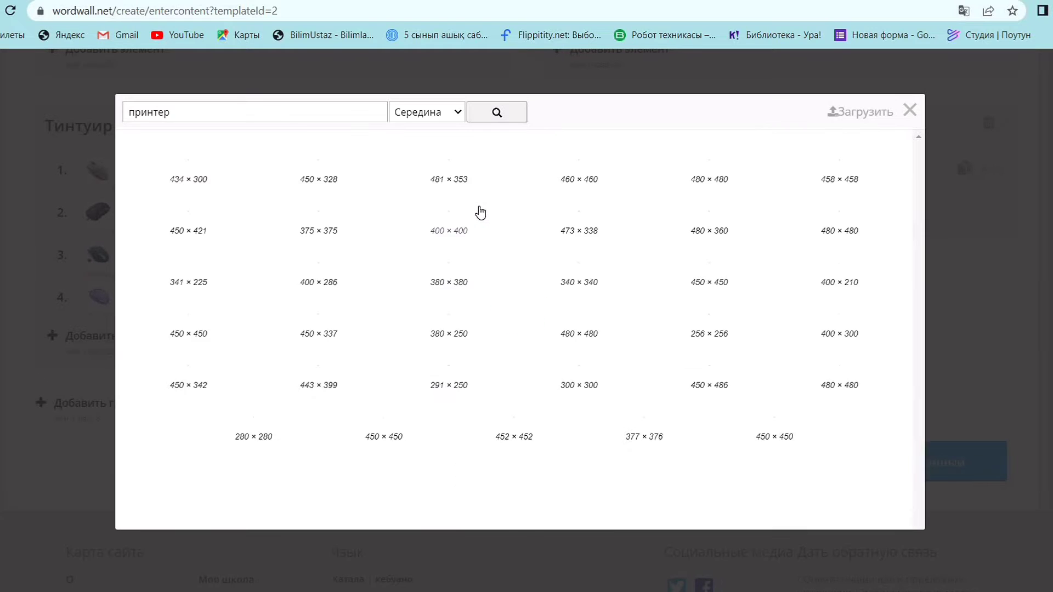
click(207, 222)
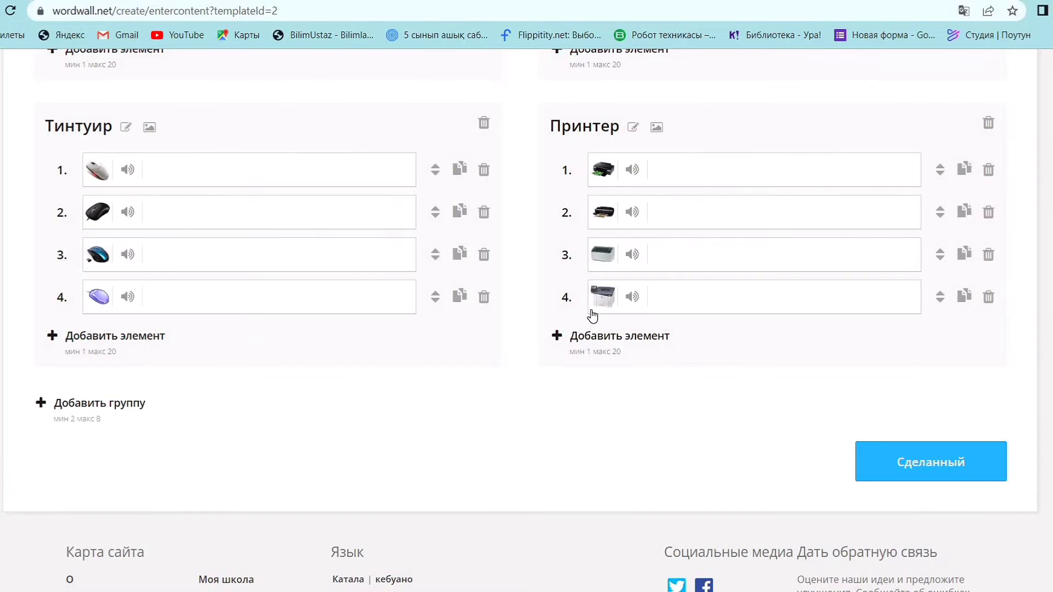
Check the items in all four groups and finish the activity so that it is ready to play.
scroll(592, 316, up, 4)
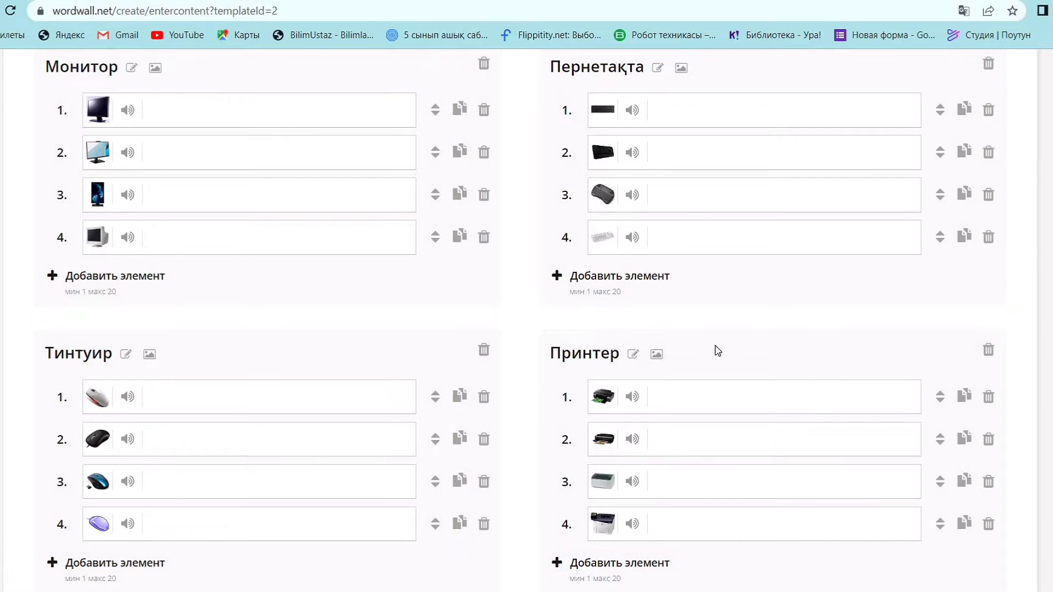
scroll(905, 474, down, 4)
click(907, 475)
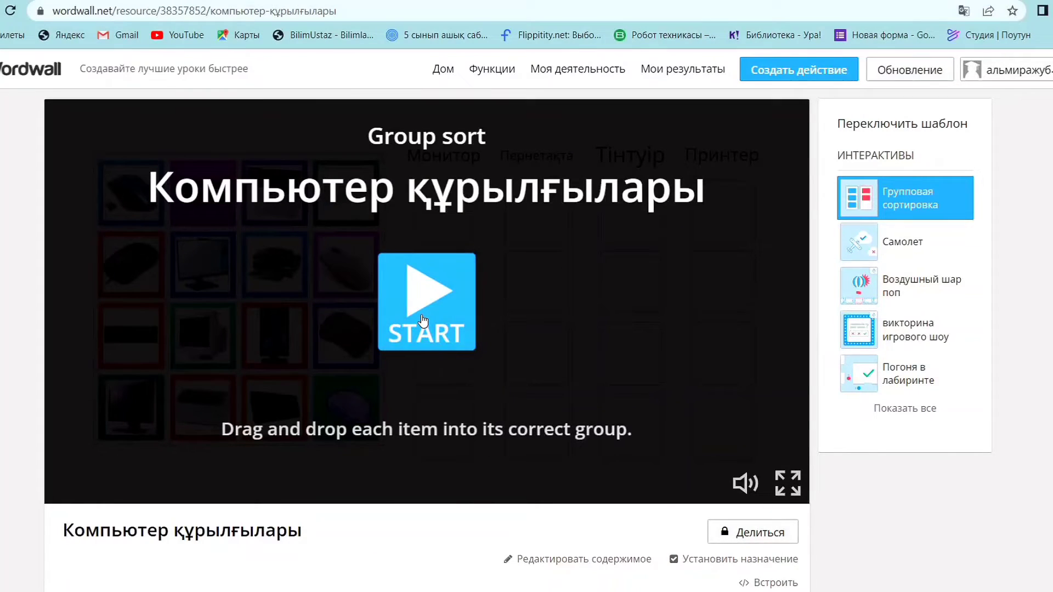
Start the group sort, place every picture in its matching Монитор, Пернетақта, Тінтуір or Принтер group, and submit the answers.
click(423, 320)
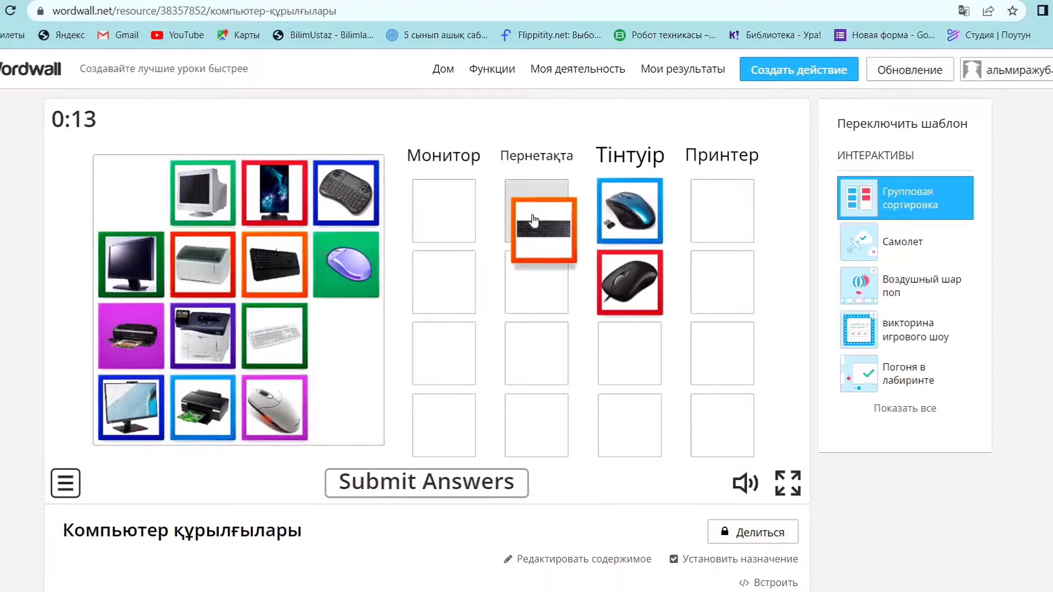
drag(536, 225, 683, 297)
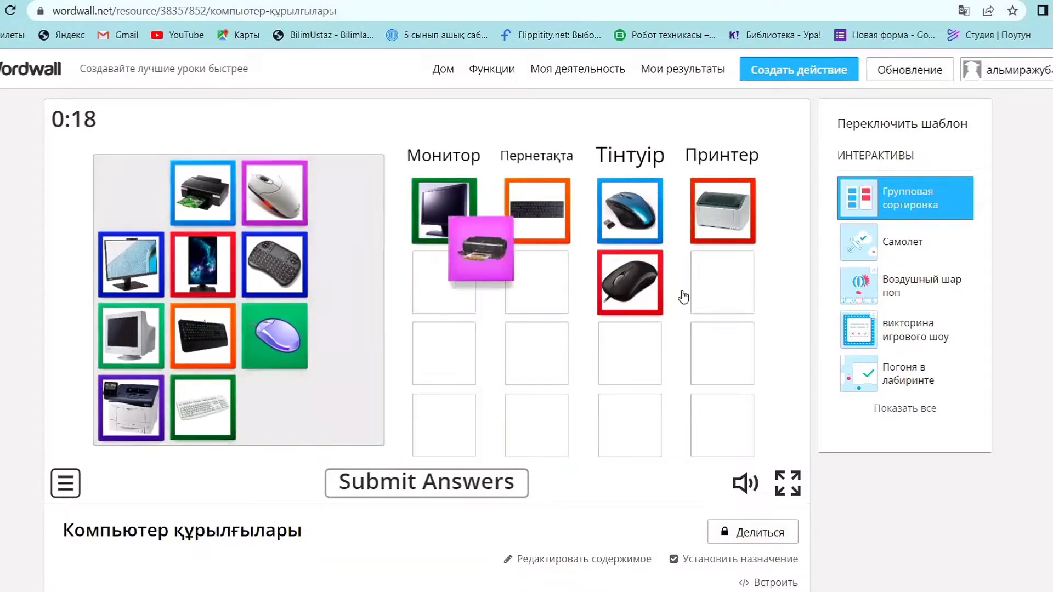
drag(205, 193, 441, 280)
drag(129, 183, 416, 425)
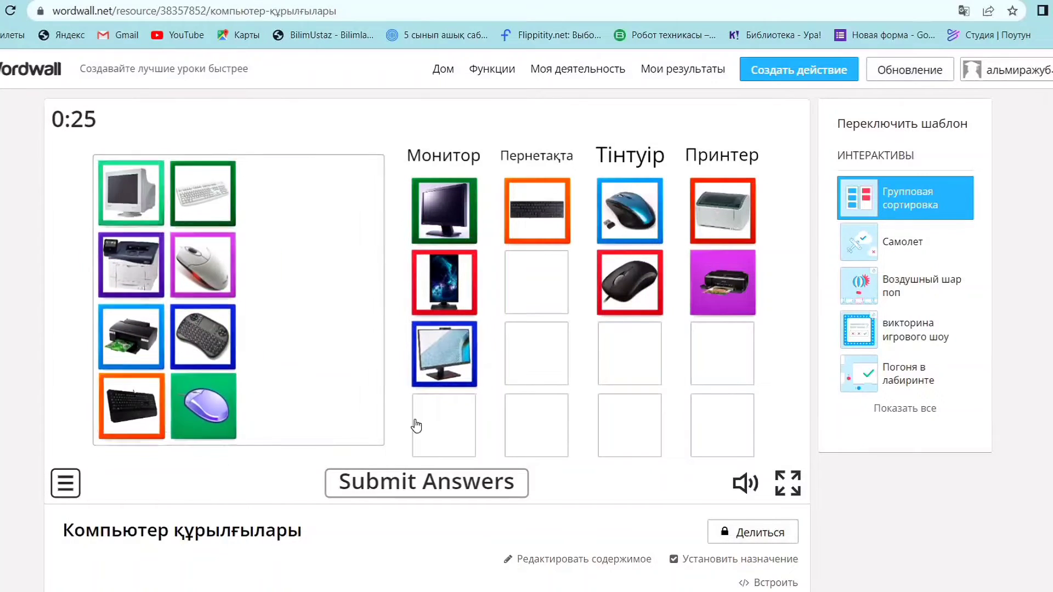
drag(201, 192, 536, 282)
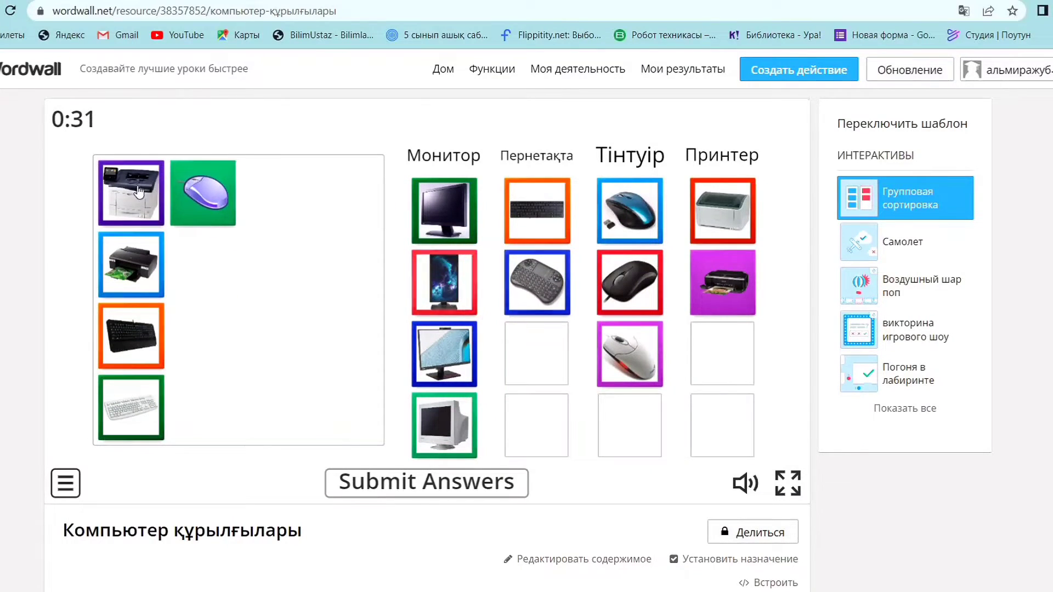
drag(138, 192, 537, 354)
drag(130, 192, 537, 447)
drag(131, 265, 629, 425)
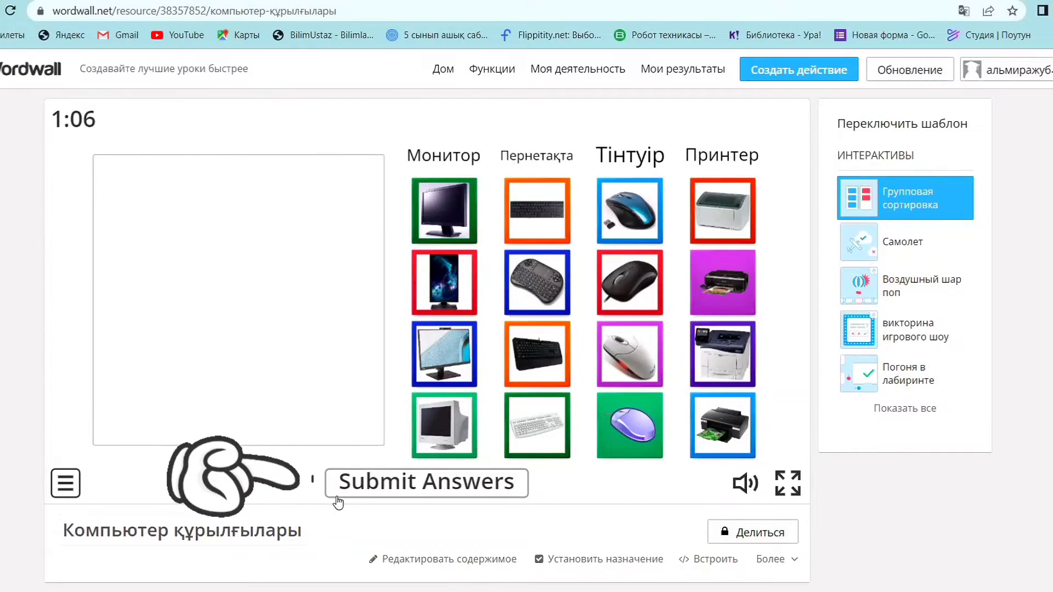
click(336, 497)
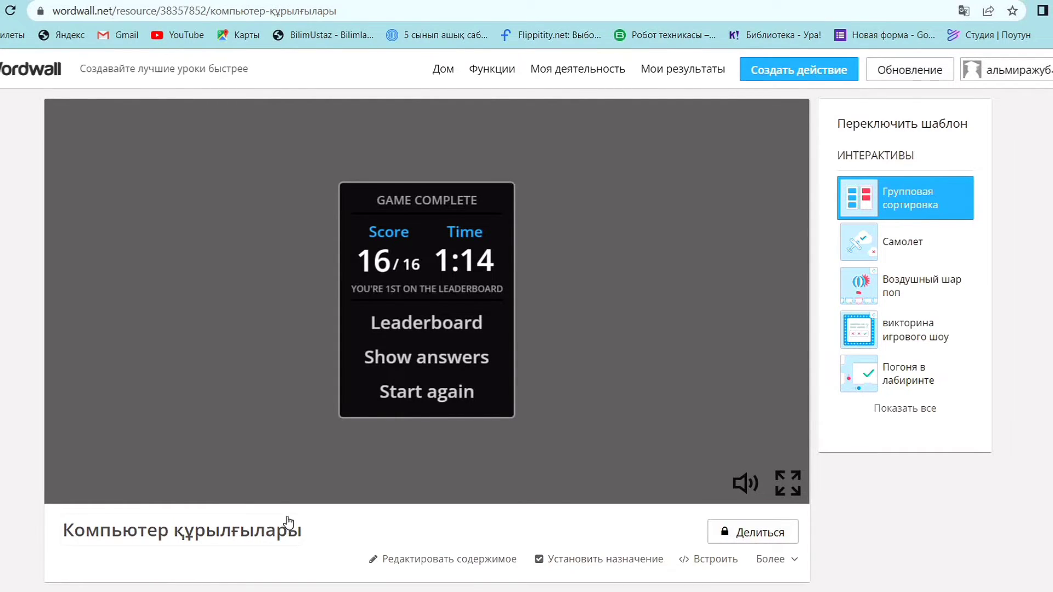
Switch the activity to the game show quiz template and answer the first two questions with Тінтуір and Принтер.
click(886, 332)
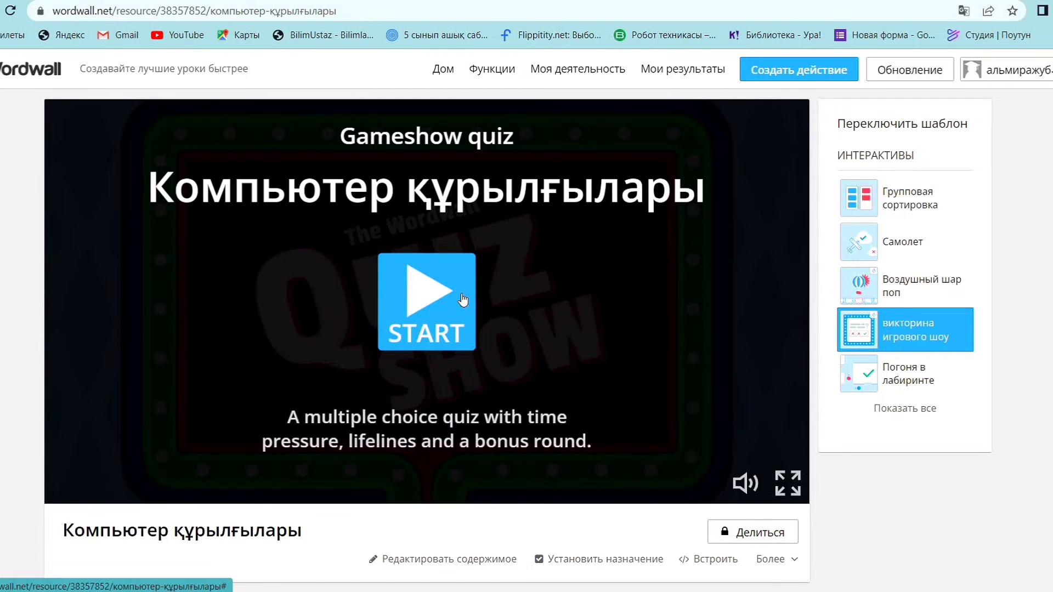
click(427, 297)
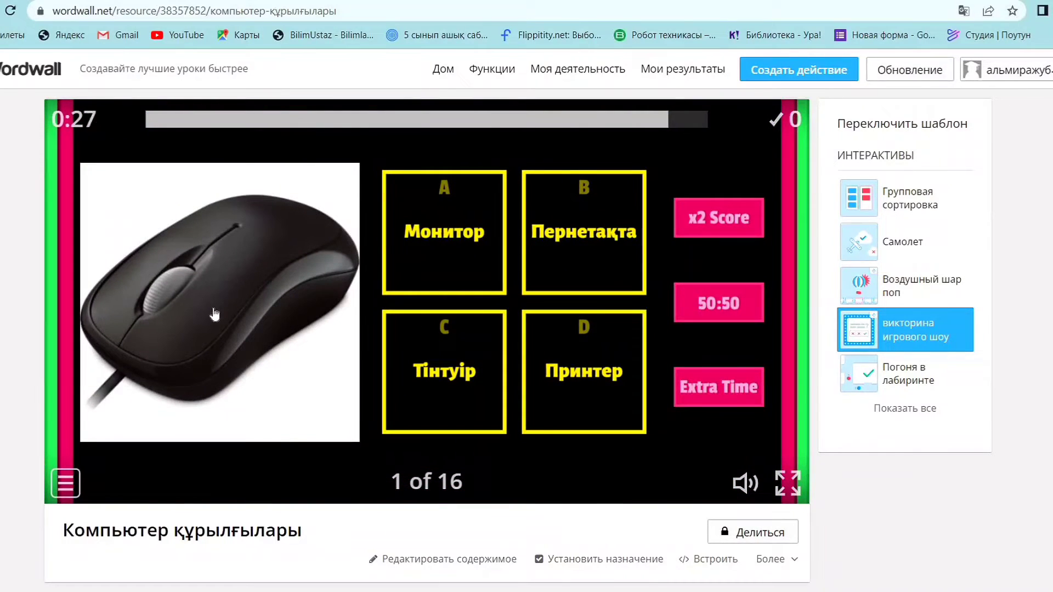
click(432, 378)
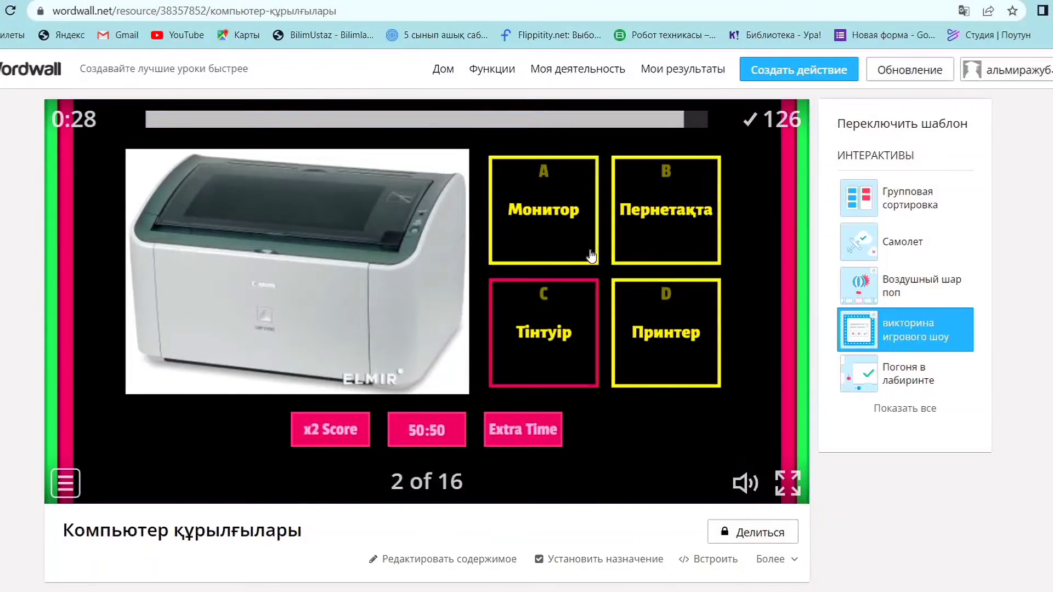
click(654, 324)
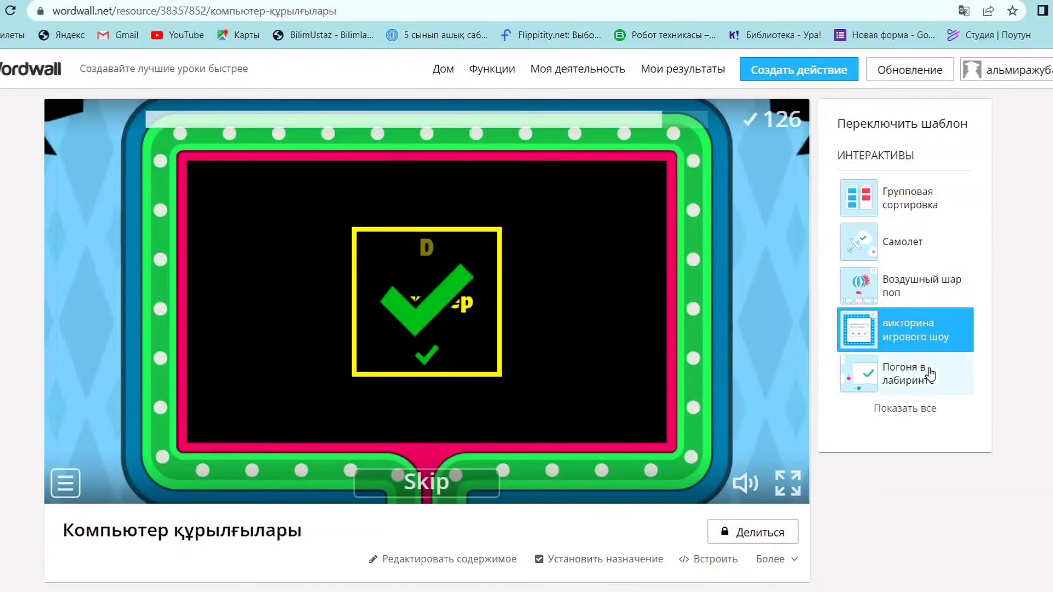
Switch the activity to the Random wheel template and apply the "Телевизионное игровое шоу" theme.
scroll(561, 268, down, 6)
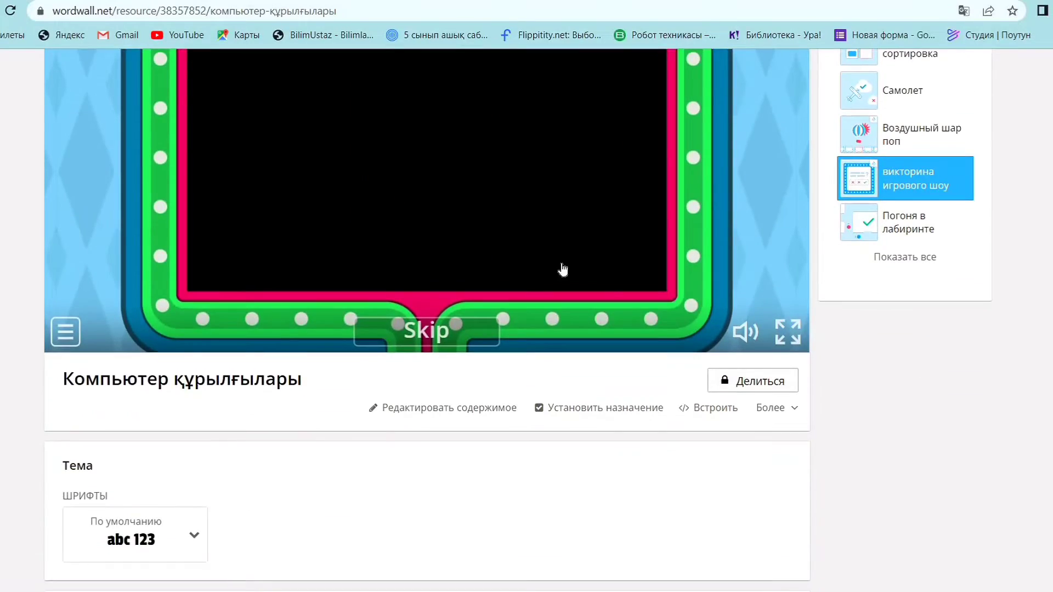
scroll(414, 348, up, 7)
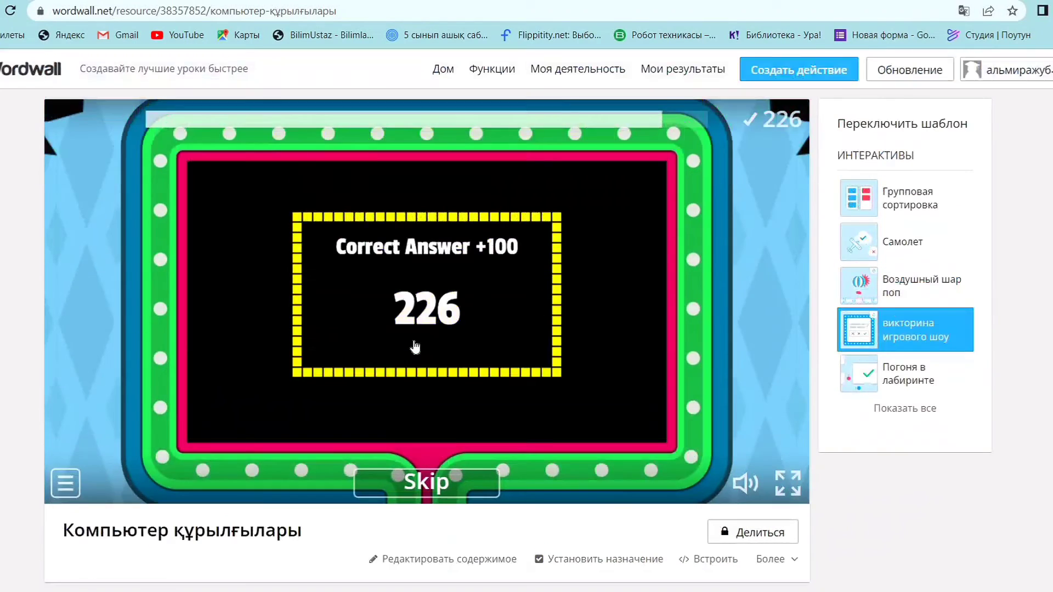
scroll(579, 499, down, 4)
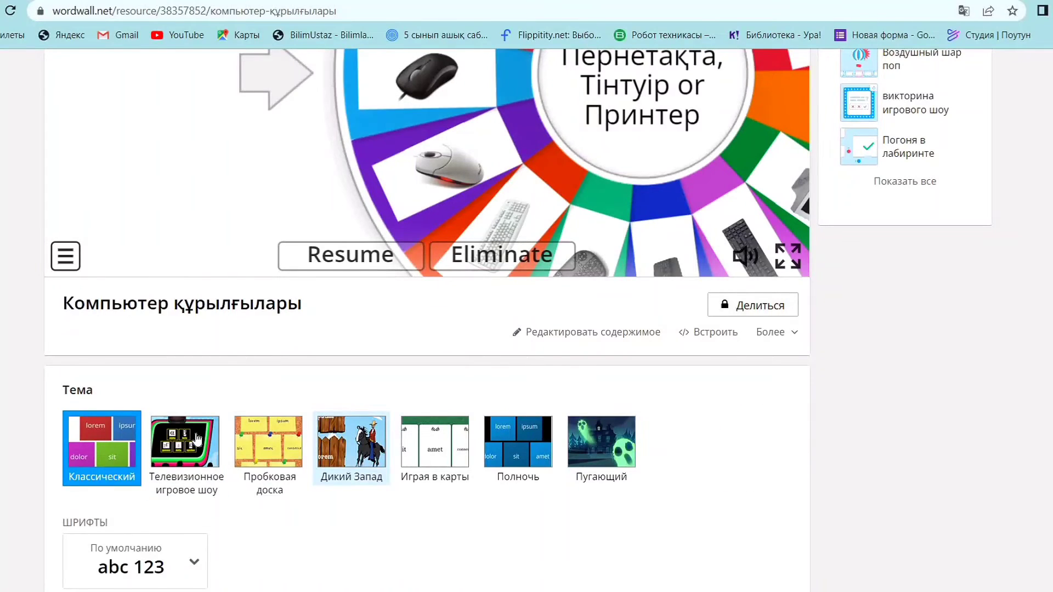
click(184, 446)
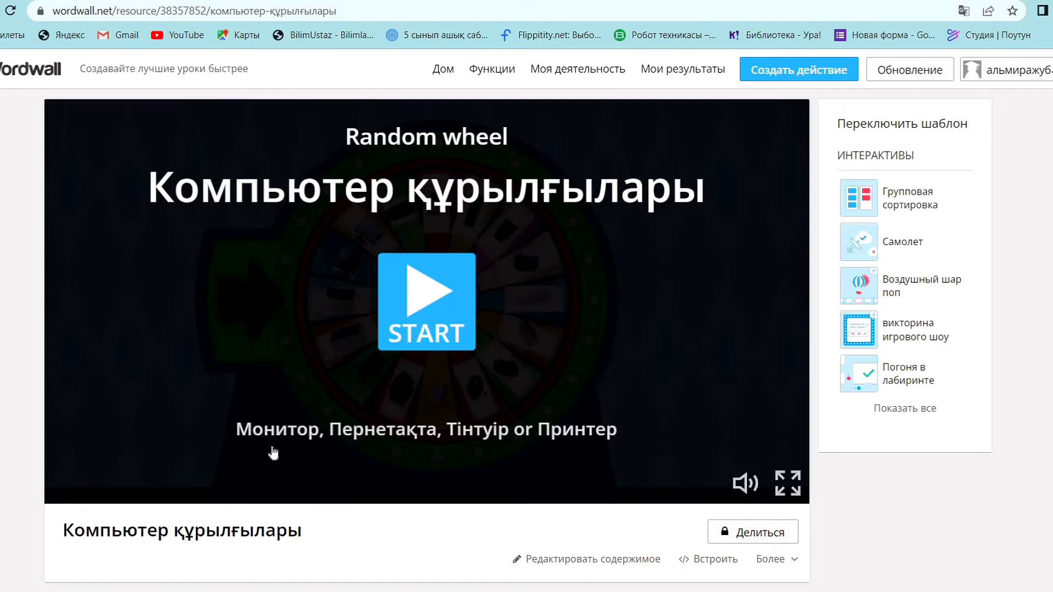
Start the random wheel, spin it once and eliminate the selected picture.
click(426, 336)
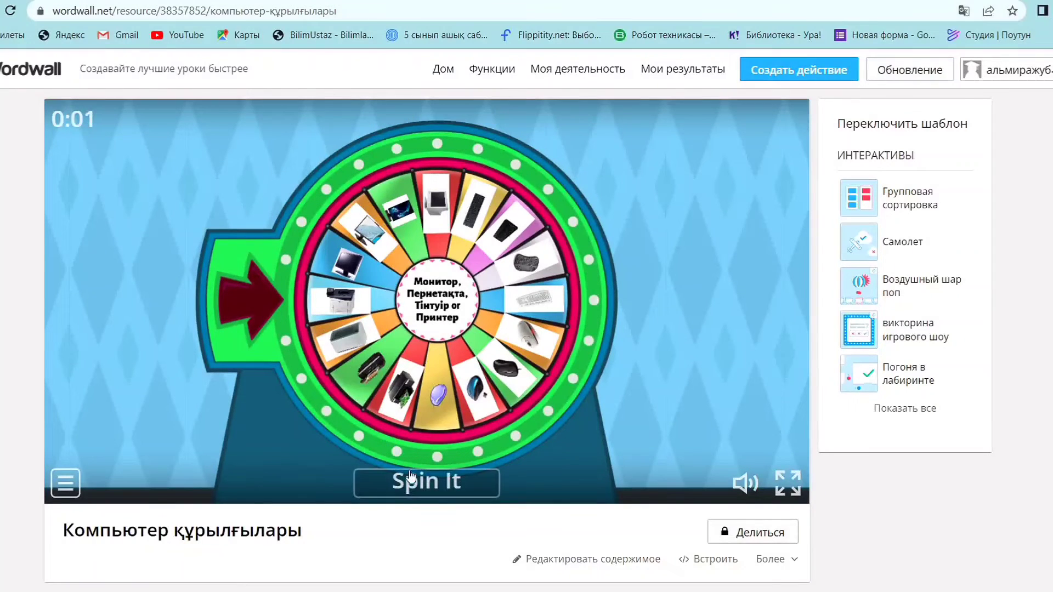
click(410, 486)
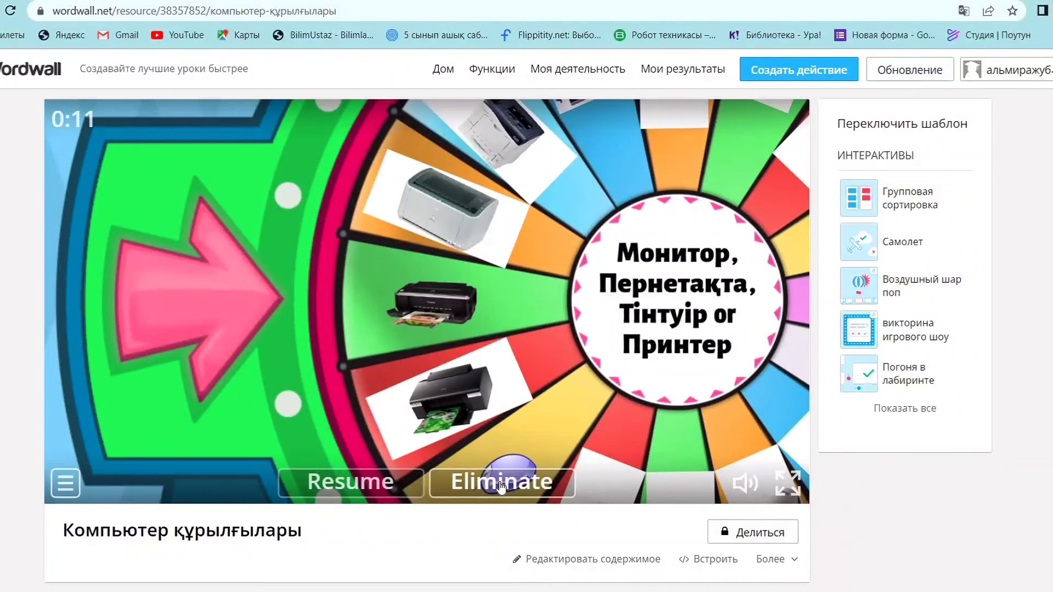
click(500, 484)
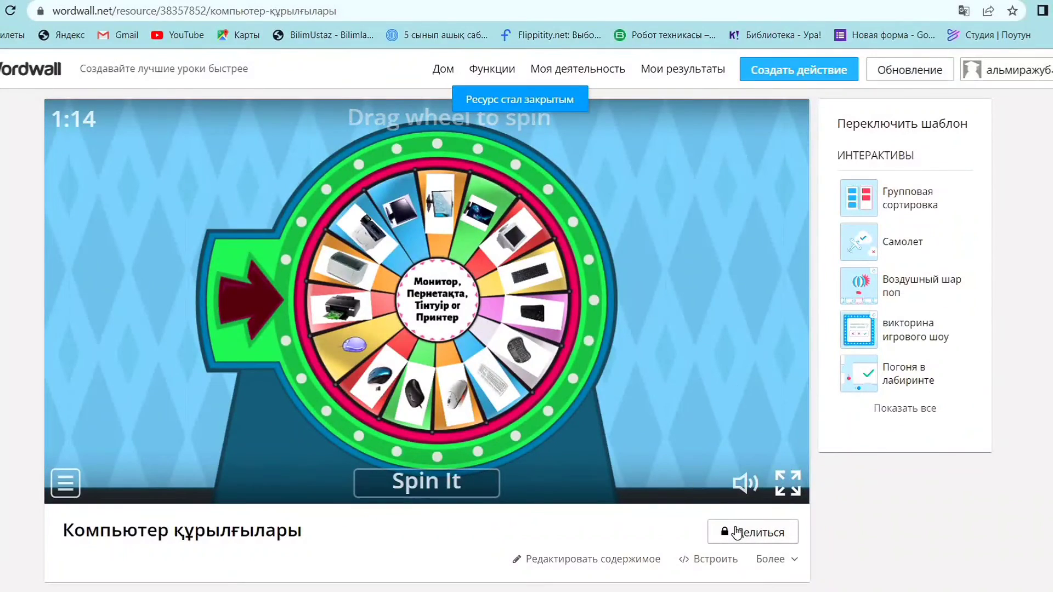
Open the sharing settings for the "Компьютер құрылғылары" resource.
click(738, 532)
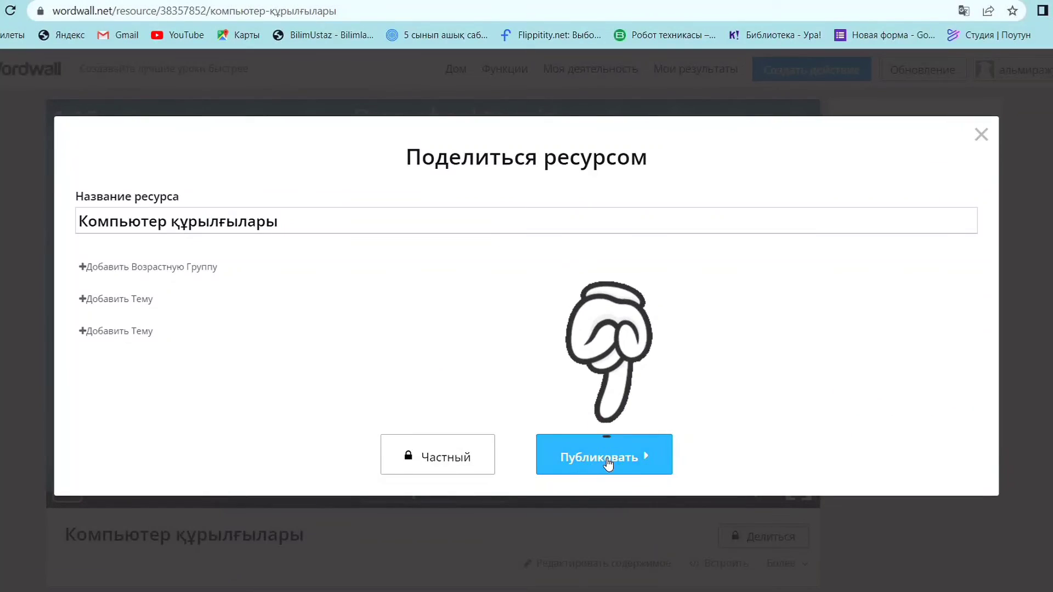